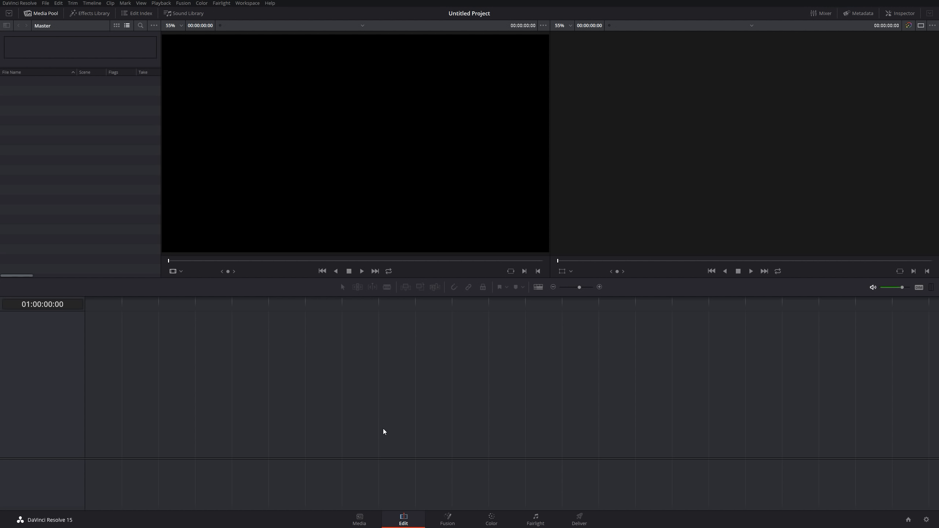
- Compare the Media and Edit pages, and browse the Videos folder and the C: and D: drives in the media storage
left_click(359, 518)
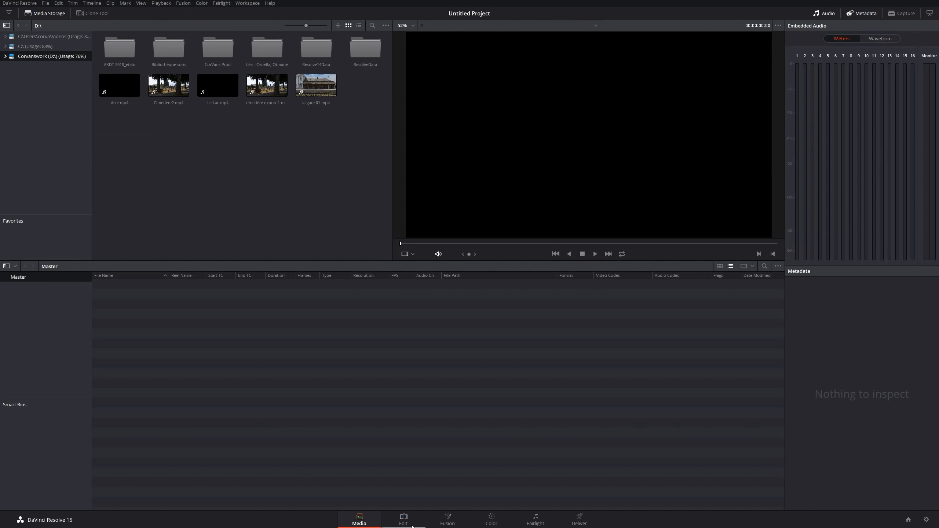
left_click(404, 519)
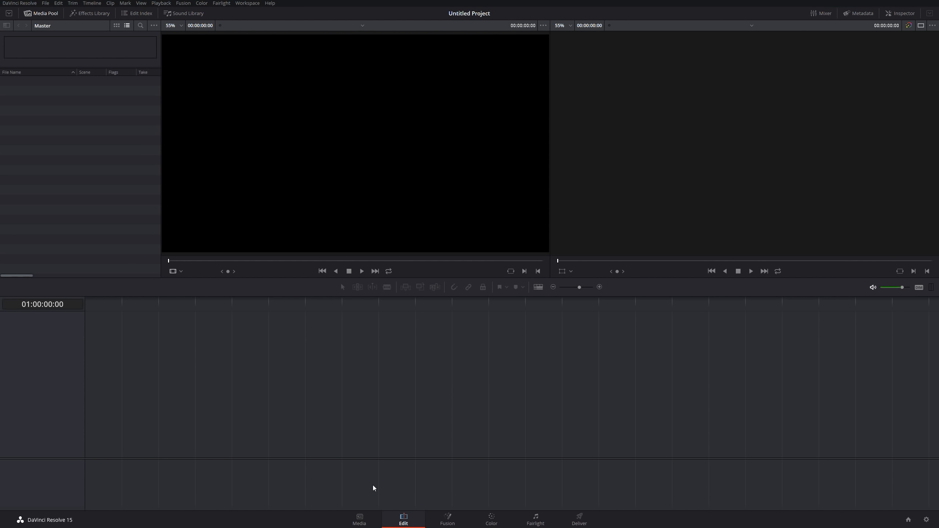
left_click(359, 519)
left_click(403, 519)
left_click(357, 521)
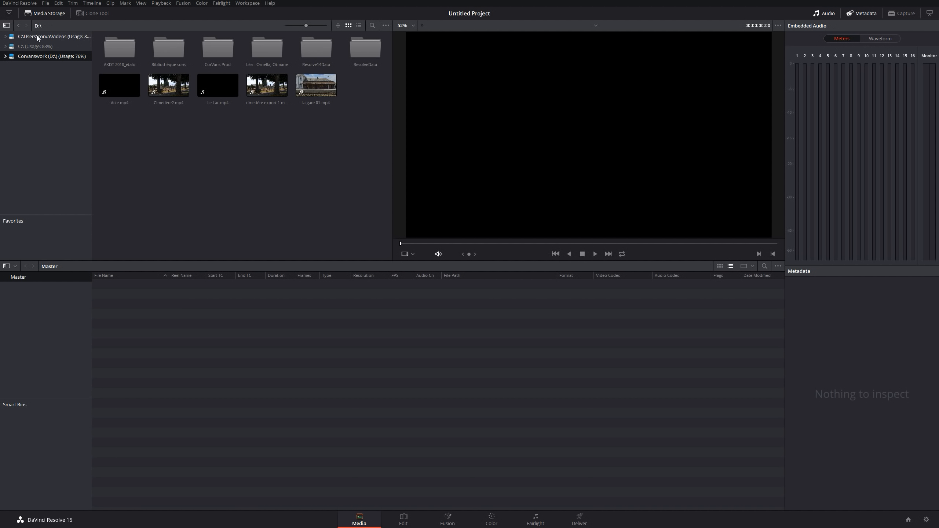
left_click(59, 36)
left_click(47, 47)
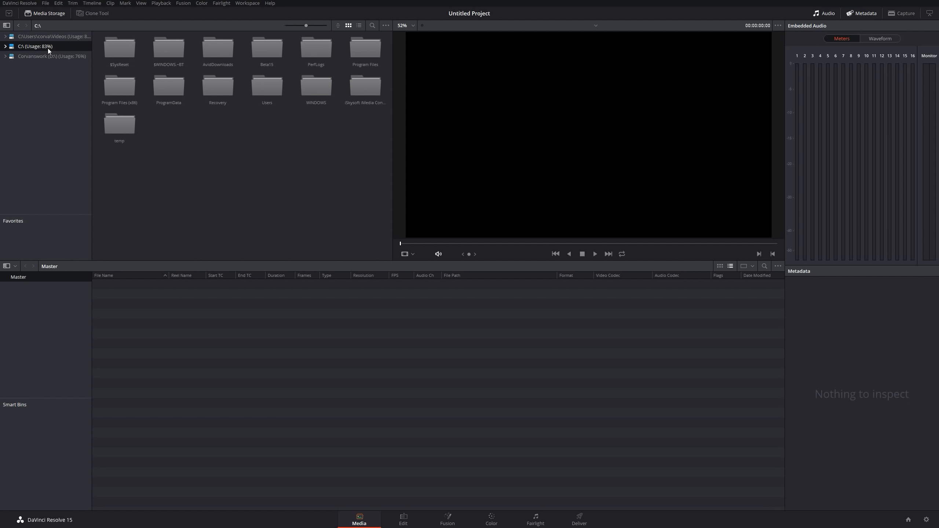
left_click(49, 55)
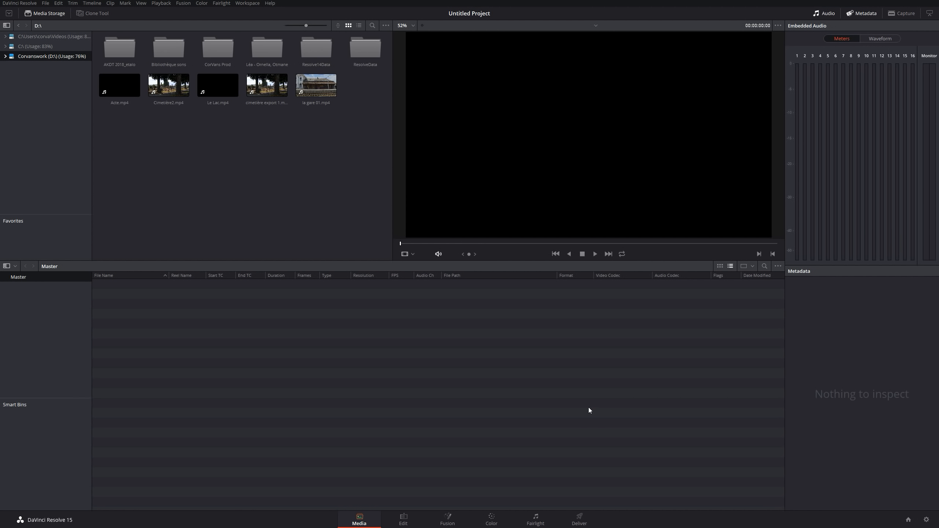
- Look through the Edit, Fusion, Color, Fairlight and Deliver pages in order, ending with the video export options in the render settings
left_click(403, 519)
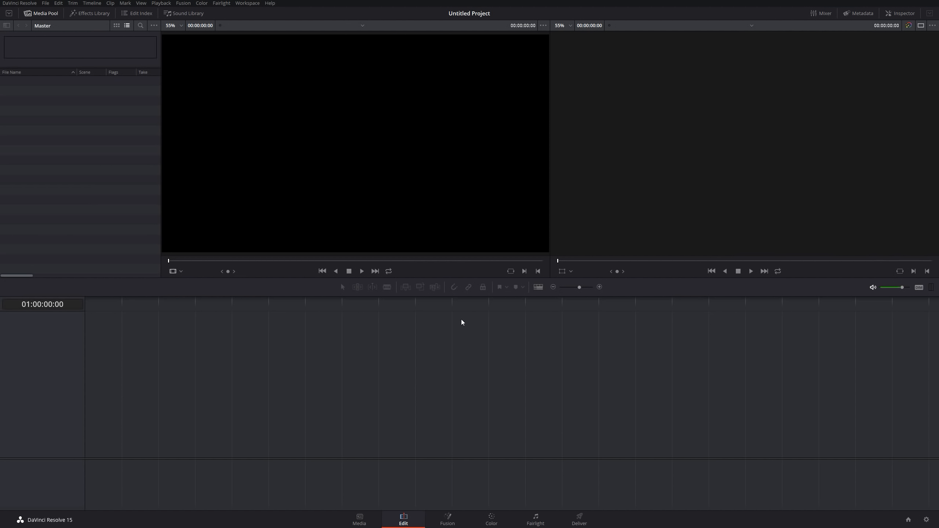
left_click(450, 526)
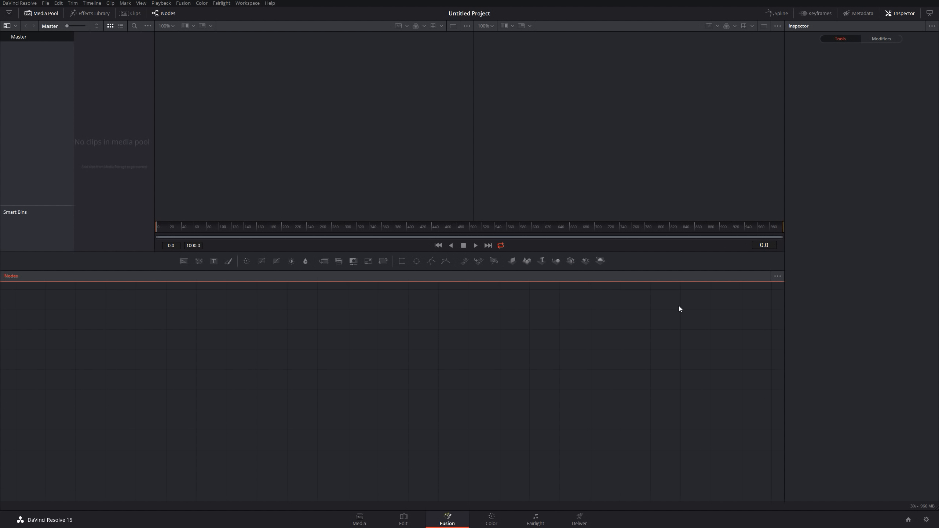
left_click(491, 520)
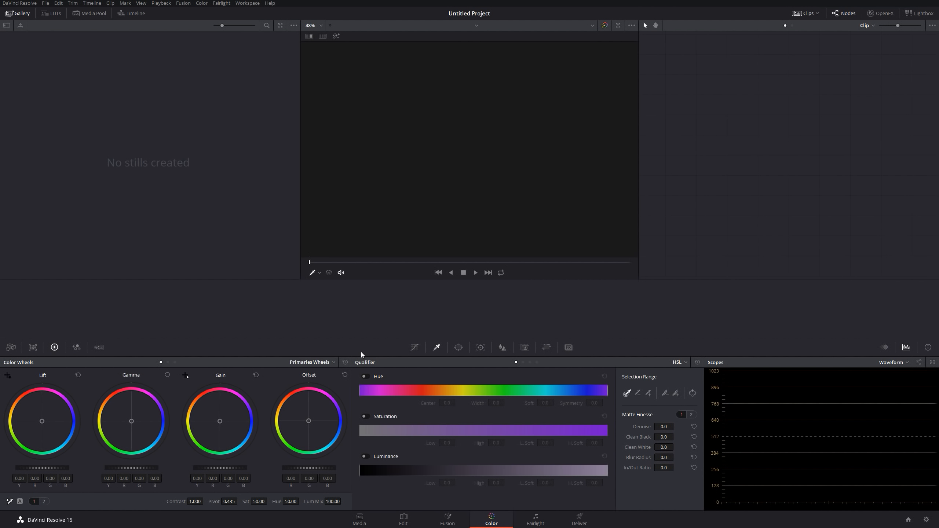
left_click(535, 520)
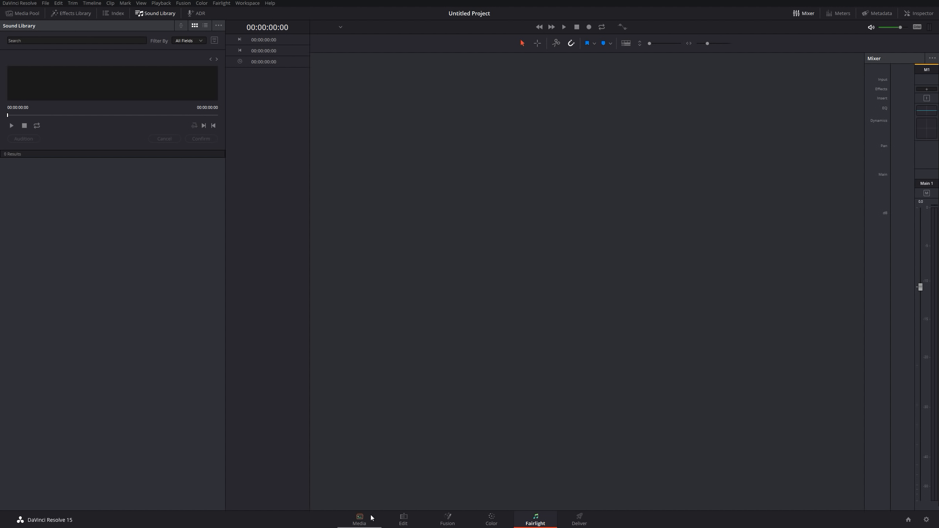
left_click(567, 519)
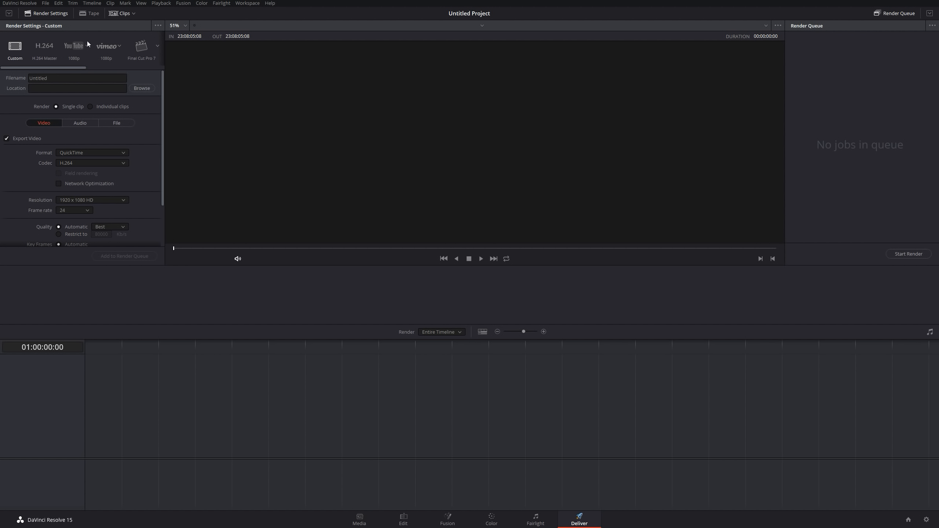
scroll(36, 191, "down", 3)
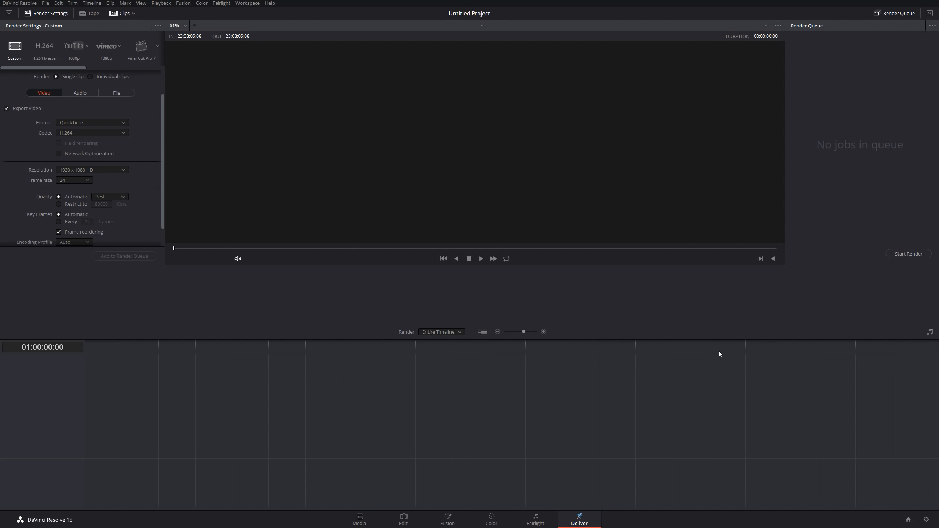
- Return to the Media and Edit pages, and cycle through Media, Edit, Color, Fairlight and Deliver again
left_click(350, 520)
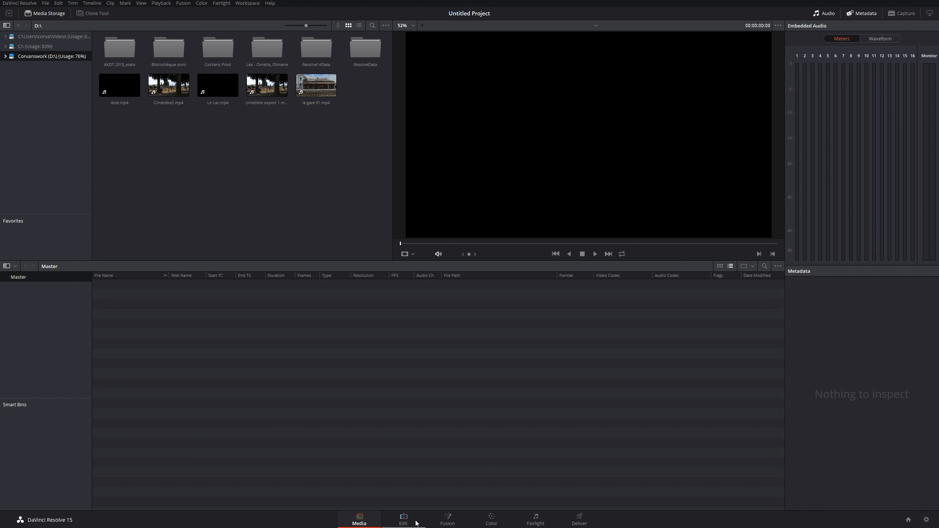
left_click(417, 521)
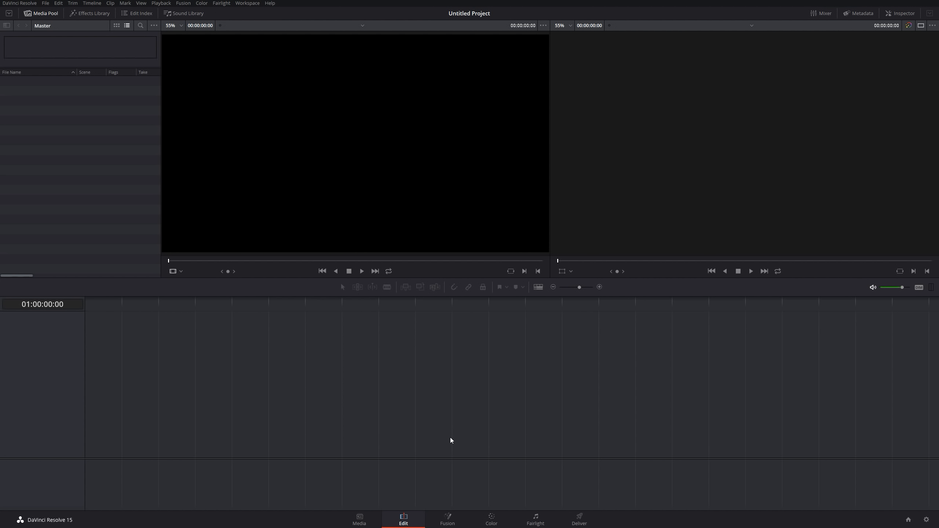
key("shift+2")
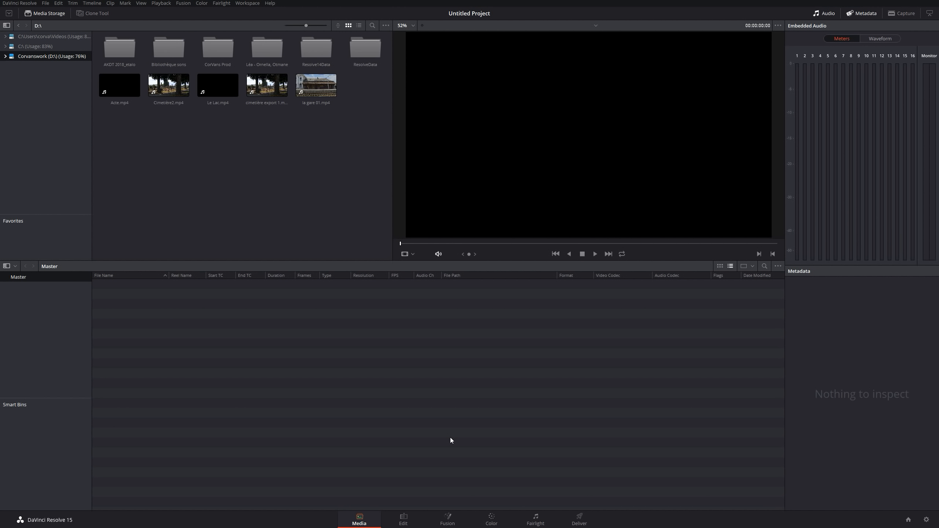
key("shift+3")
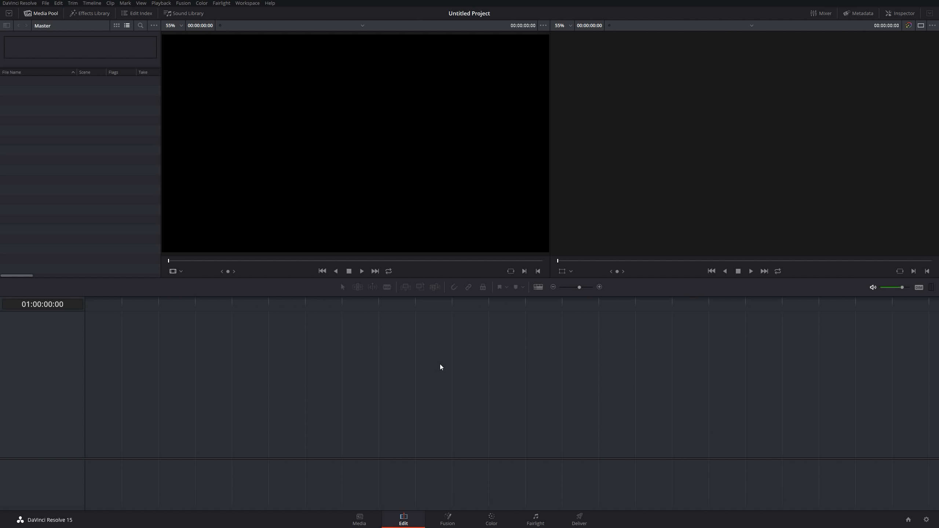
key("shift+5")
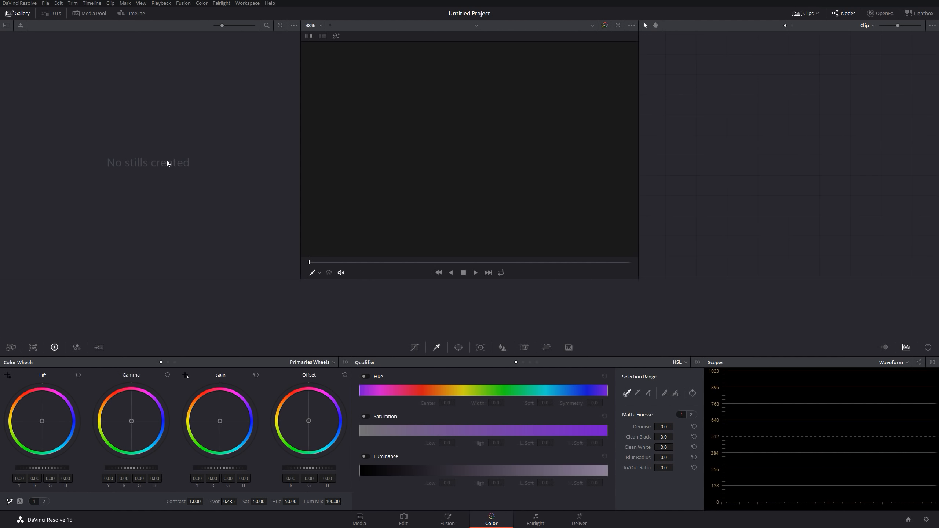
key("shift+7")
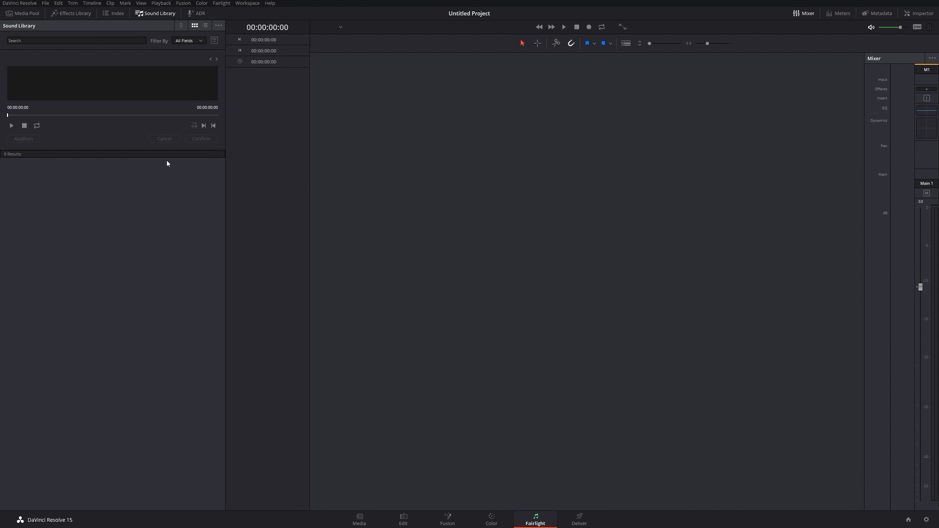
key("shift+8")
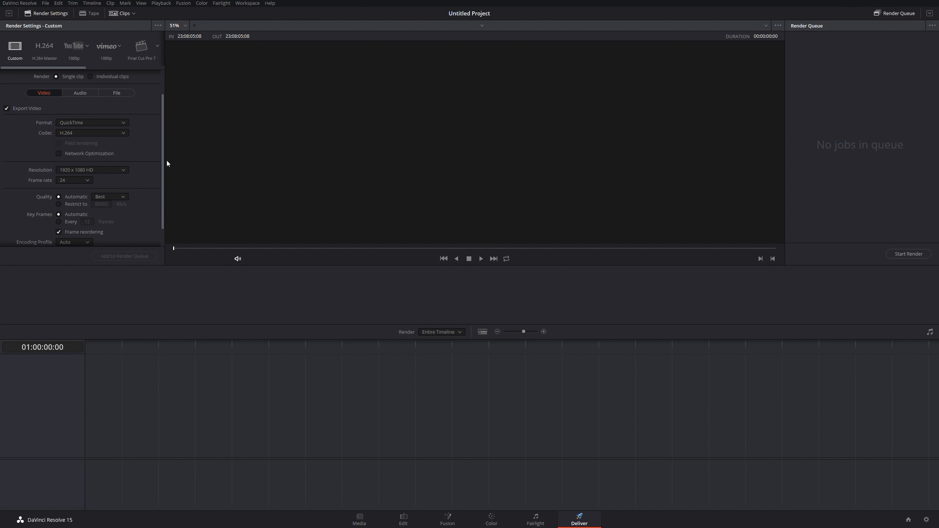
- Check which shortcuts are assigned to the pages in the Primary Workspace list
left_click(248, 3)
mouse_move(258, 14)
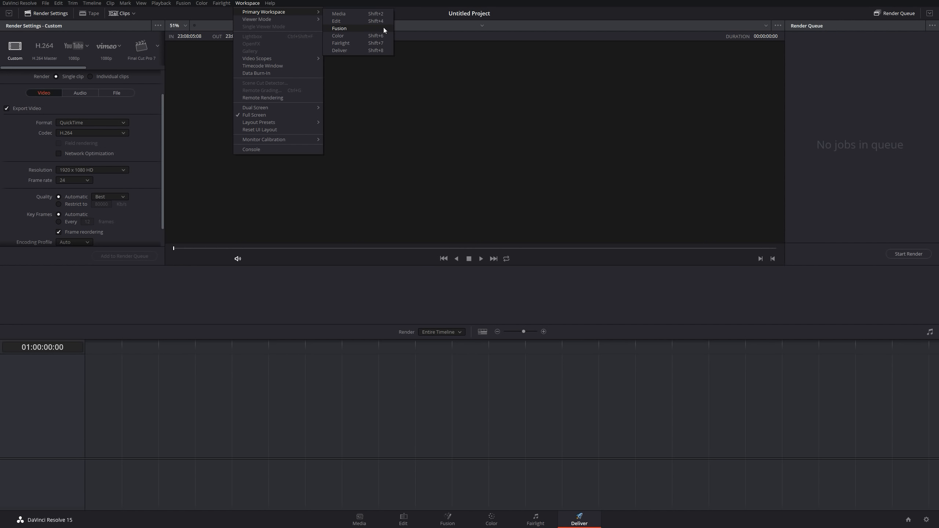
left_click(400, 212)
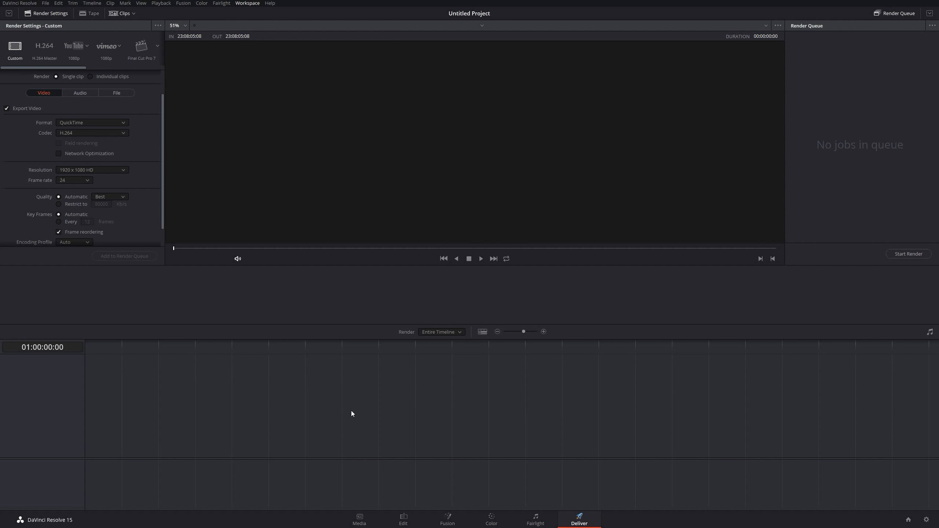
- Go to the Media page and set the GPU processing mode to CUDA in the system configuration preferences
left_click(362, 519)
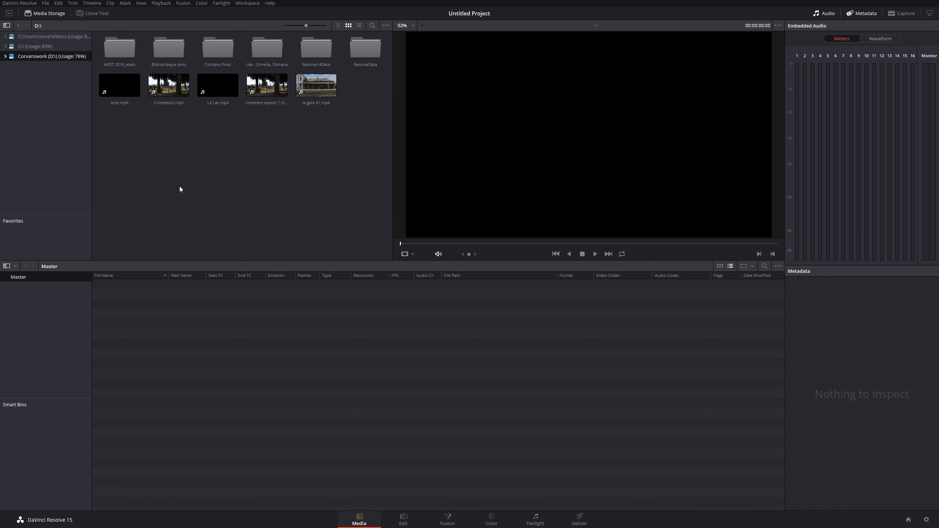
left_click(32, 3)
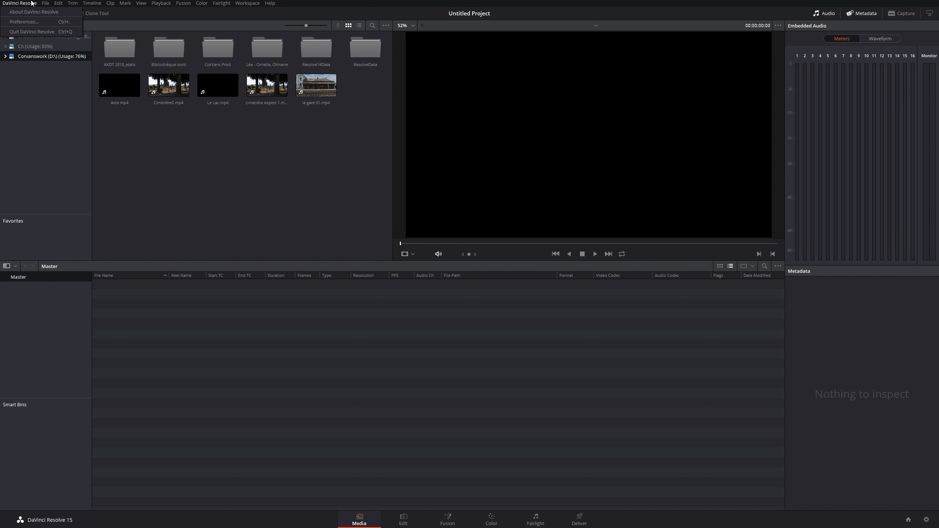
left_click(35, 23)
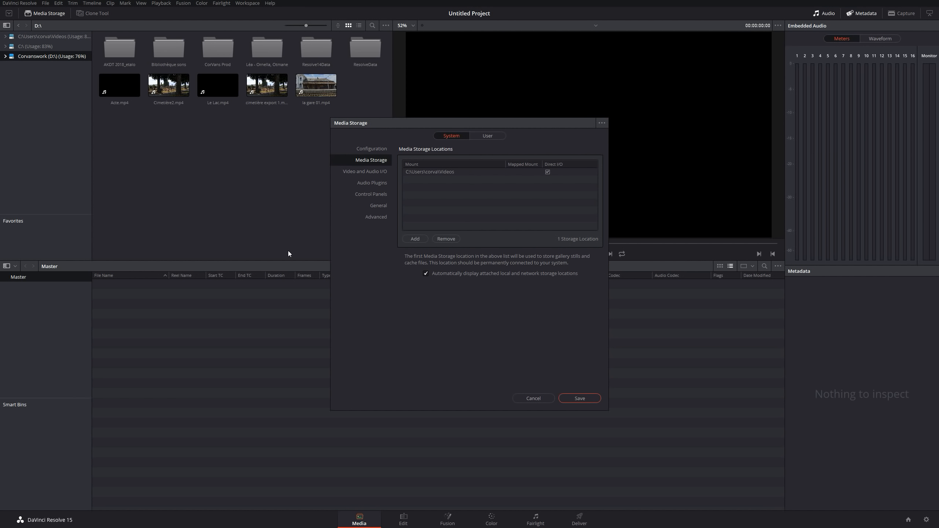
left_click(381, 150)
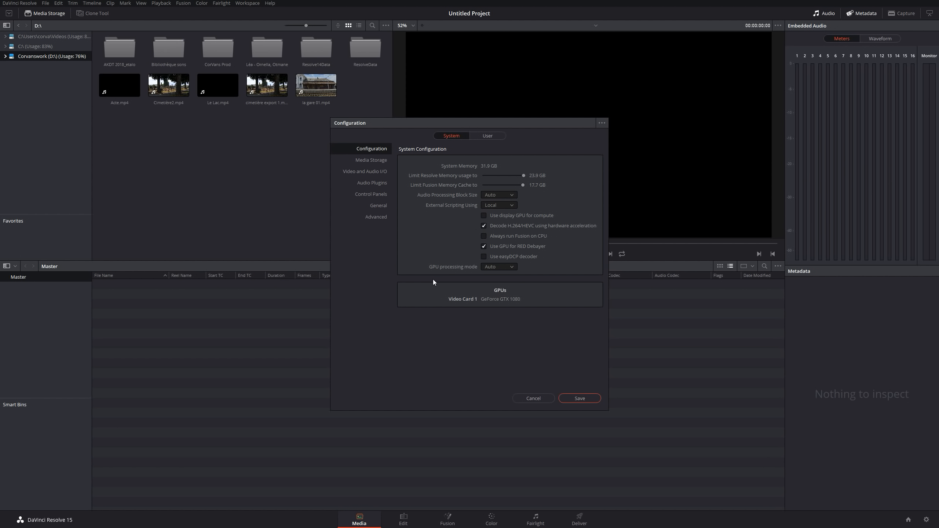
left_click(500, 267)
left_click(502, 292)
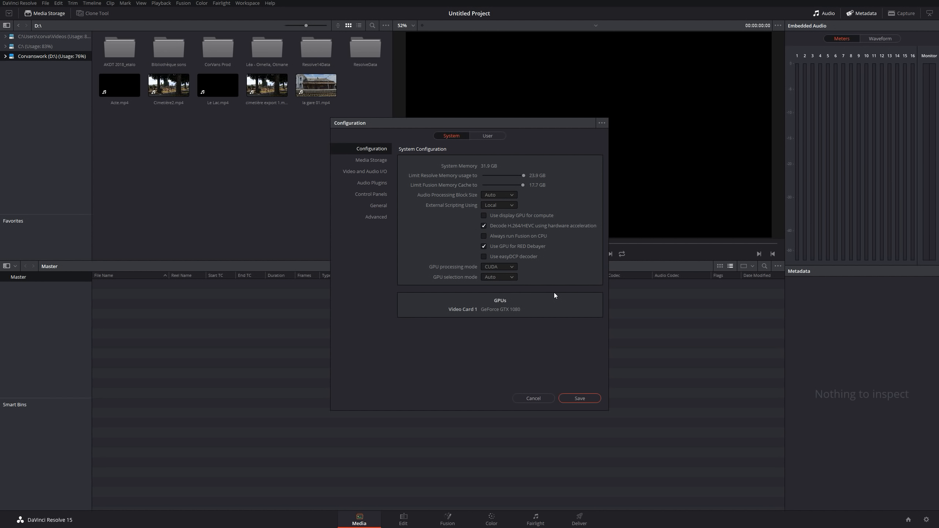
- Review the available GPU processing modes and the Media Storage, Configuration and General sections of the system preferences
left_click(505, 267)
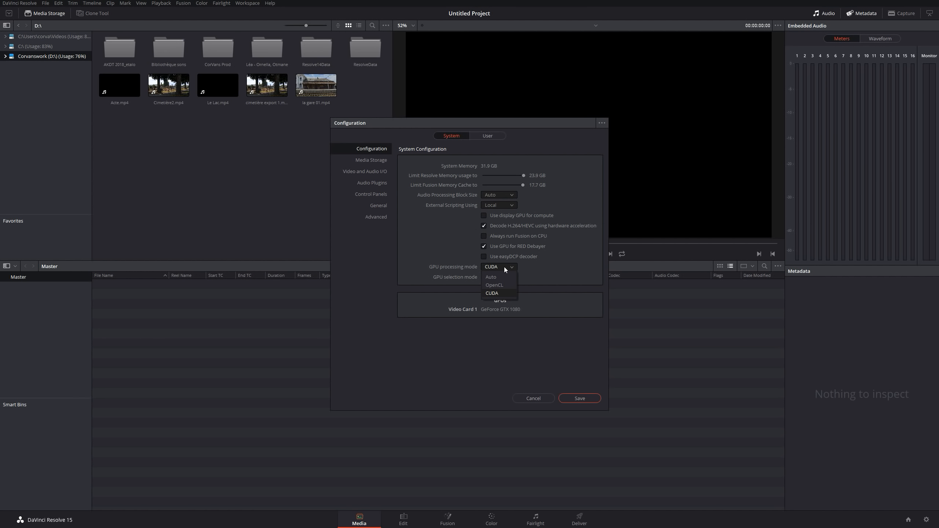
left_click(570, 259)
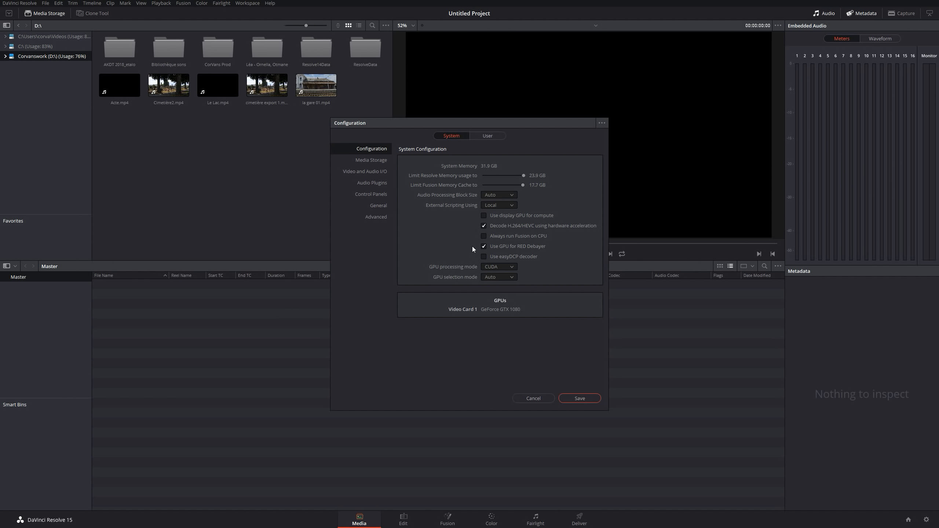
left_click(510, 269)
left_click(560, 265)
left_click(380, 162)
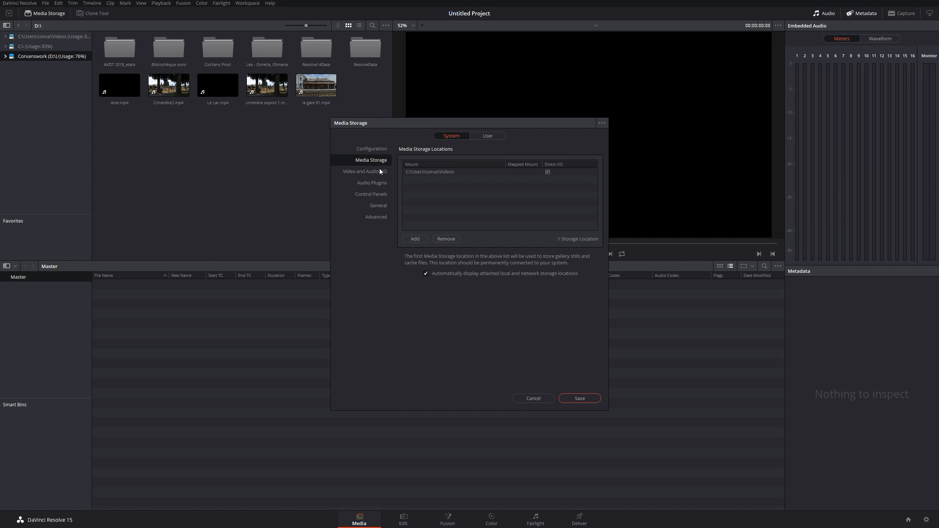
left_click(377, 150)
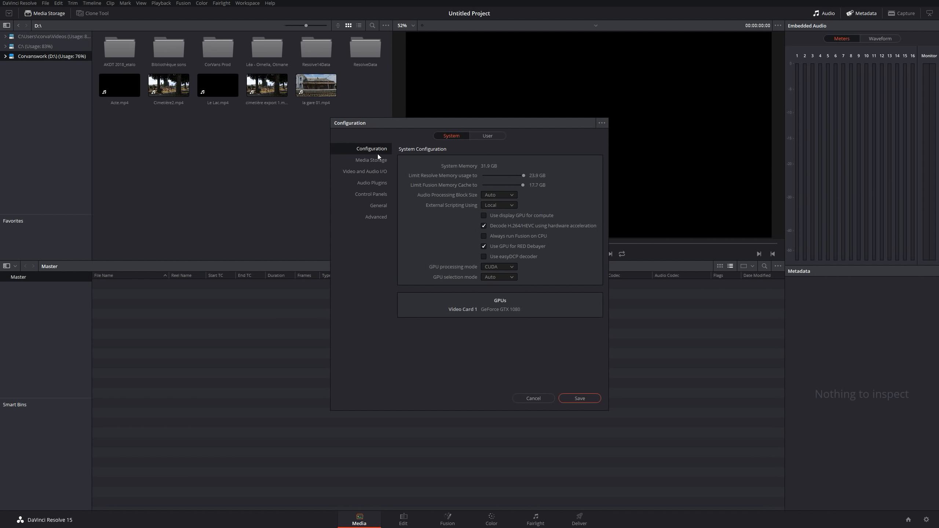
left_click(377, 206)
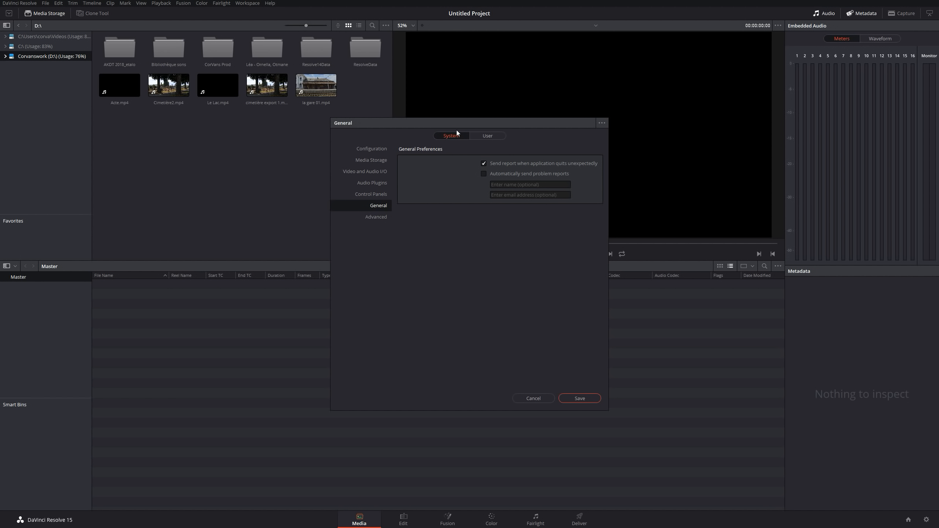
left_click(383, 149)
- Review the interface languages offered in the user preferences' UI settings
left_click(484, 137)
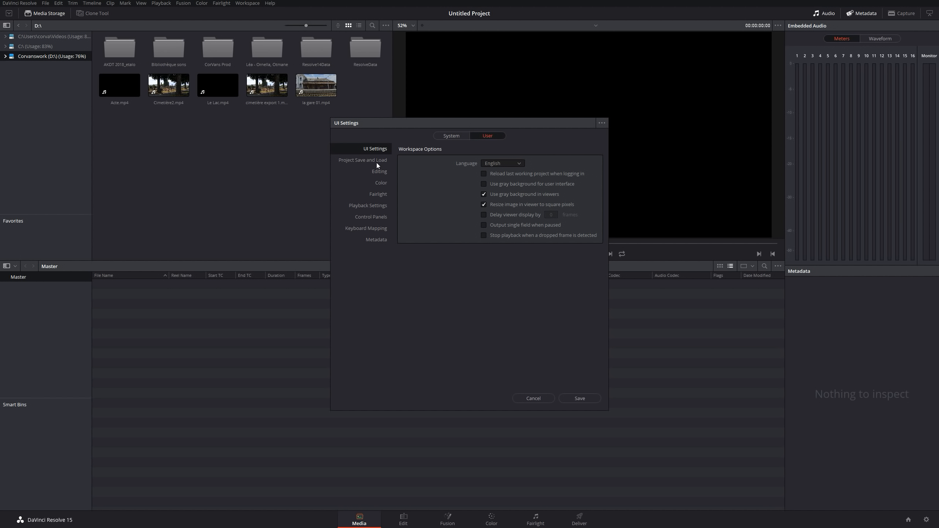
left_click(503, 163)
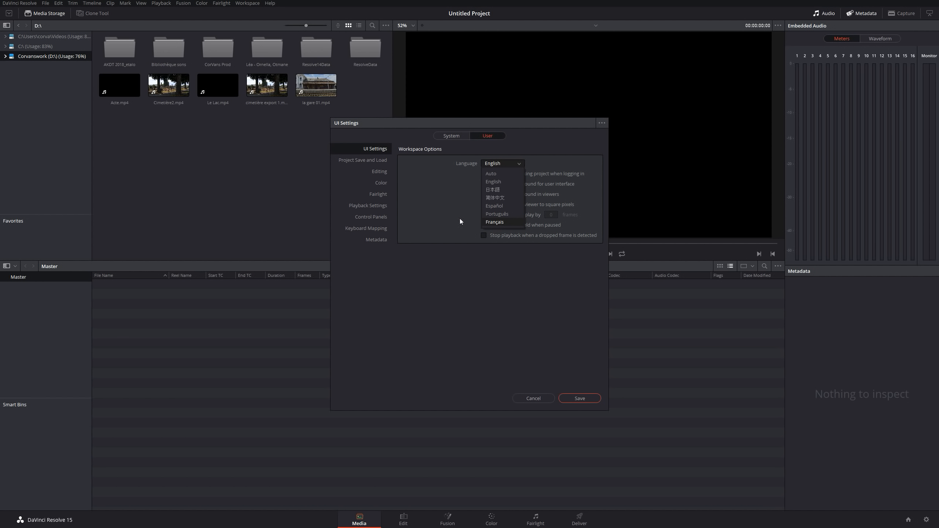
left_click(432, 200)
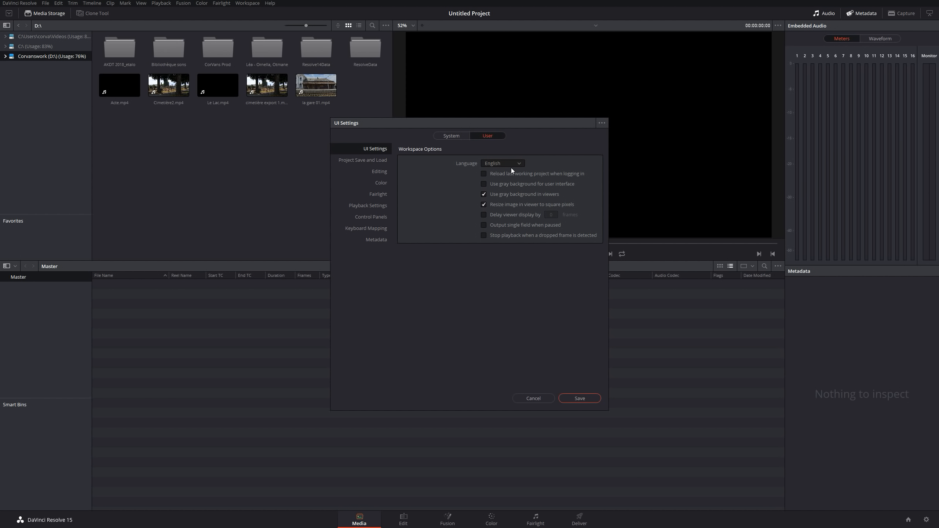
- Enable Project Backups in the user preferences for project saving and loading
left_click(383, 161)
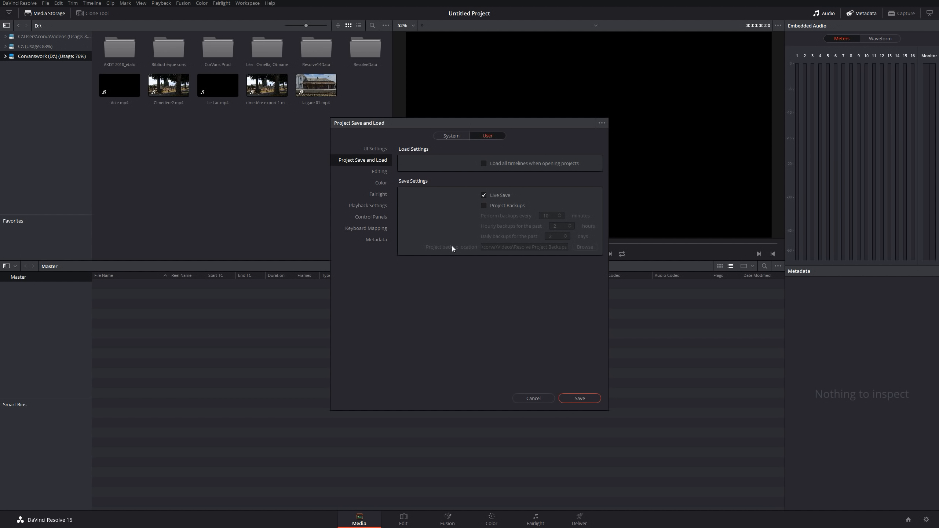
left_click(485, 205)
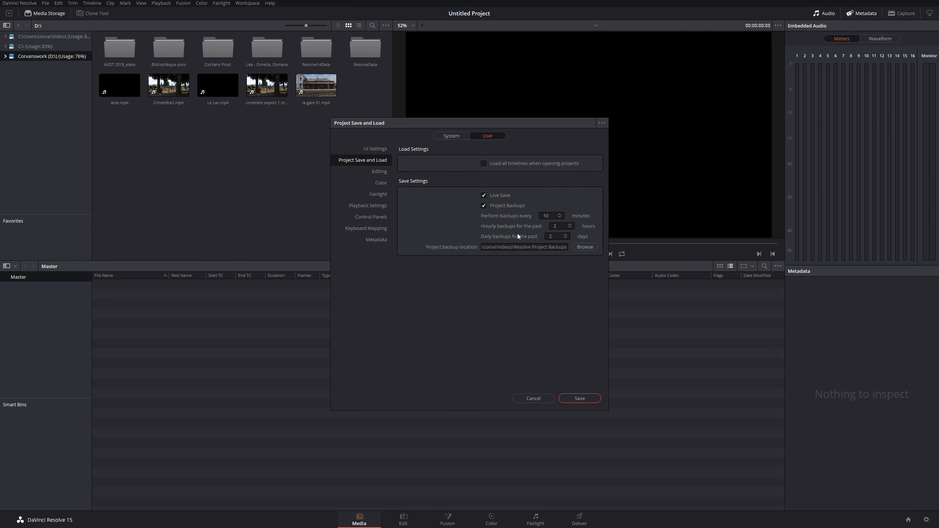
- Review the available destinations for the project backup location and inspect the ResolveData folder in File Explorer
left_click(584, 252)
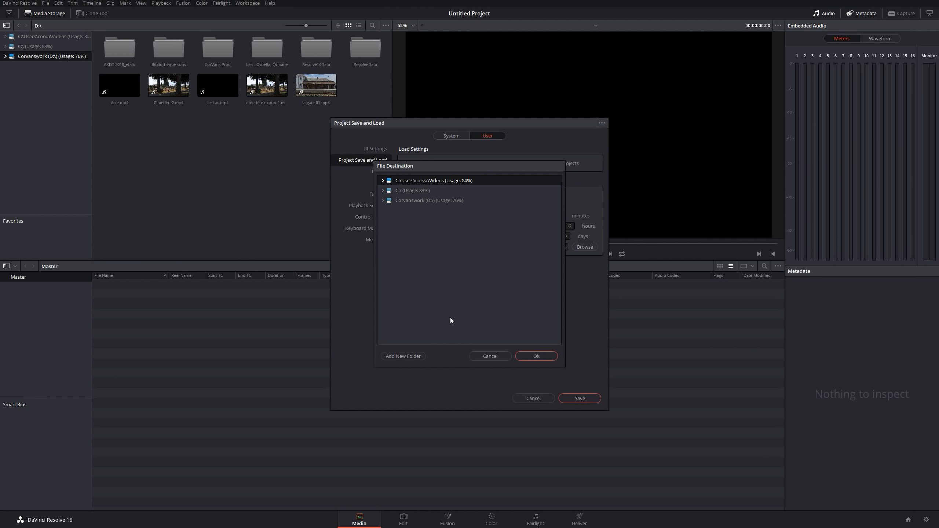
left_click(485, 355)
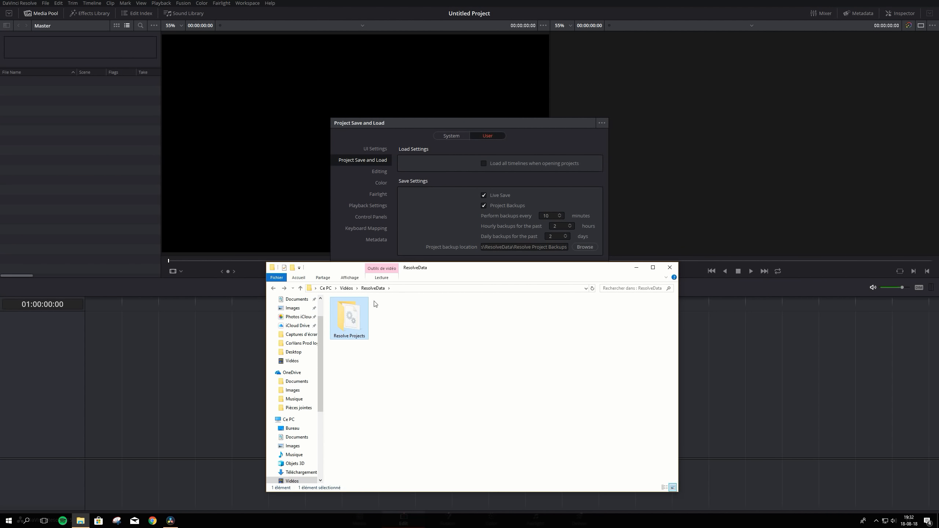
left_click(415, 373)
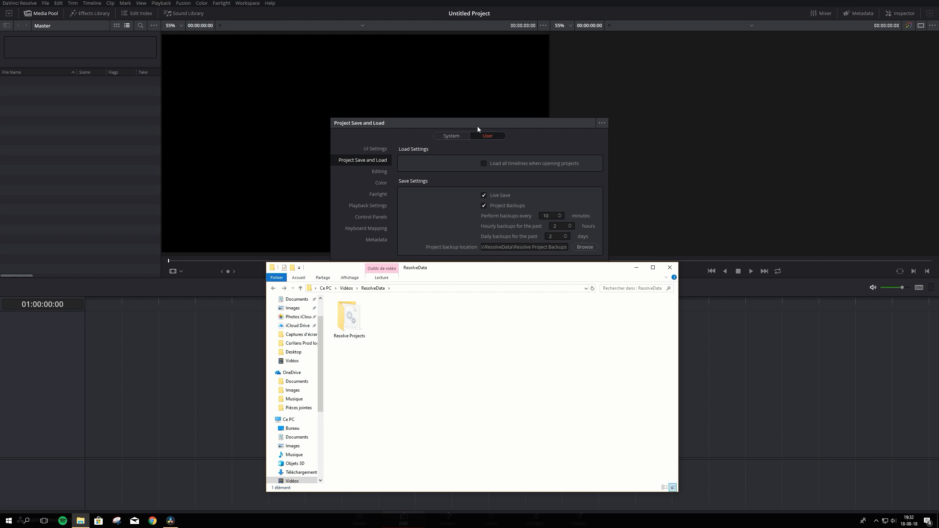
left_click(670, 268)
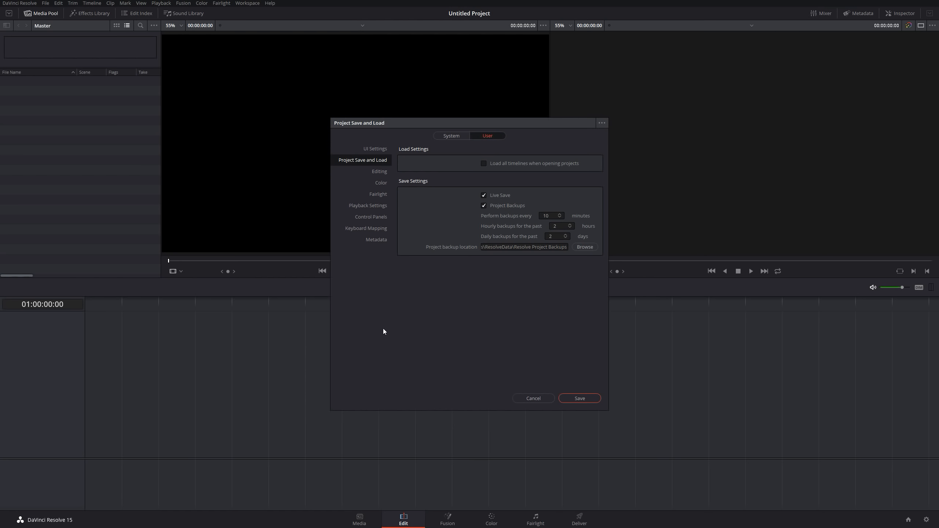
- Turn off Project Backups, view the Metadata section of the user preferences, and close the preferences without saving
left_click(483, 206)
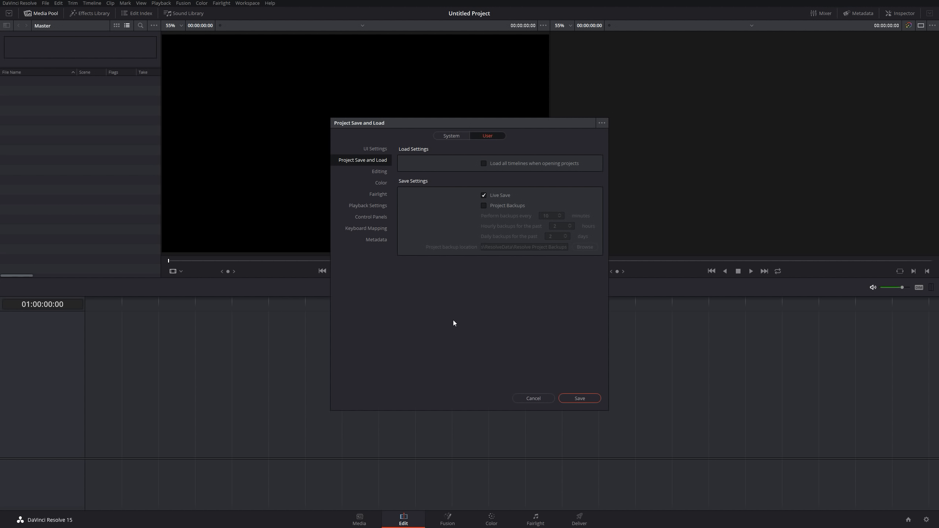
left_click(379, 239)
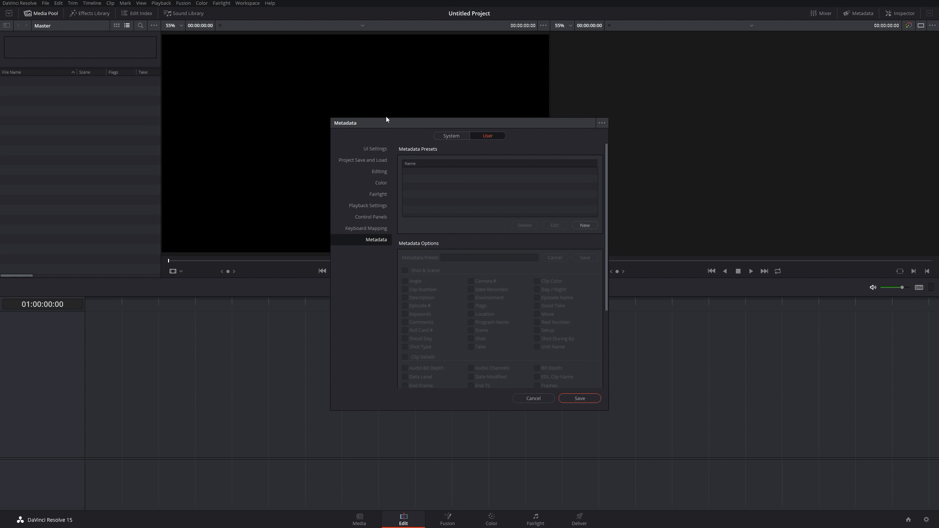
left_click(532, 399)
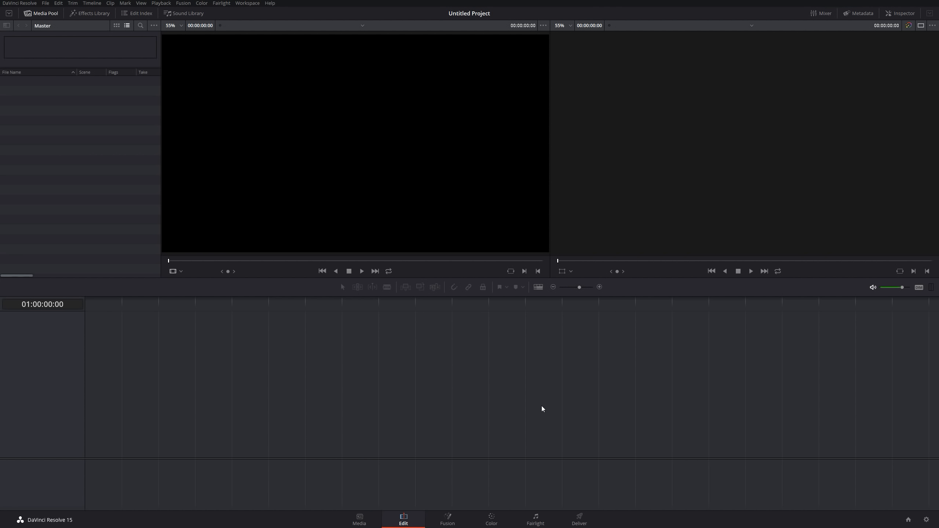
- Return to the Media page
left_click(358, 520)
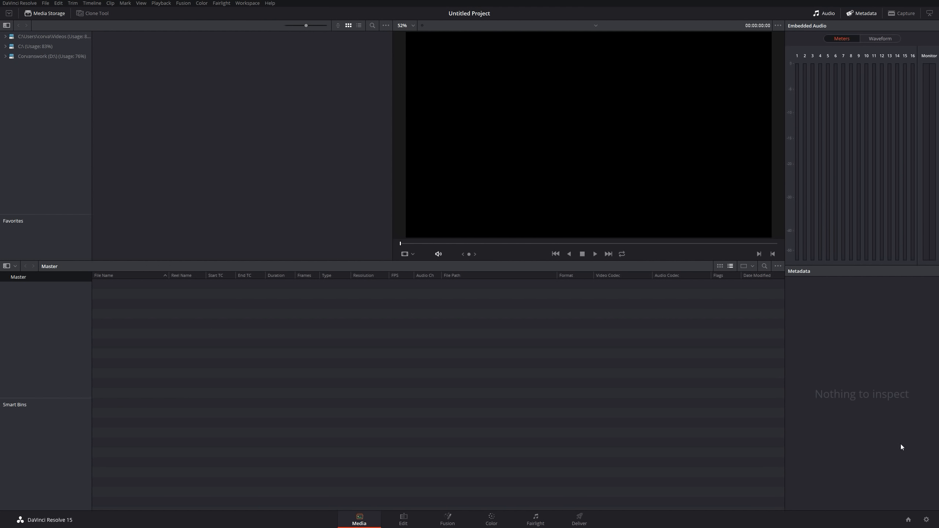